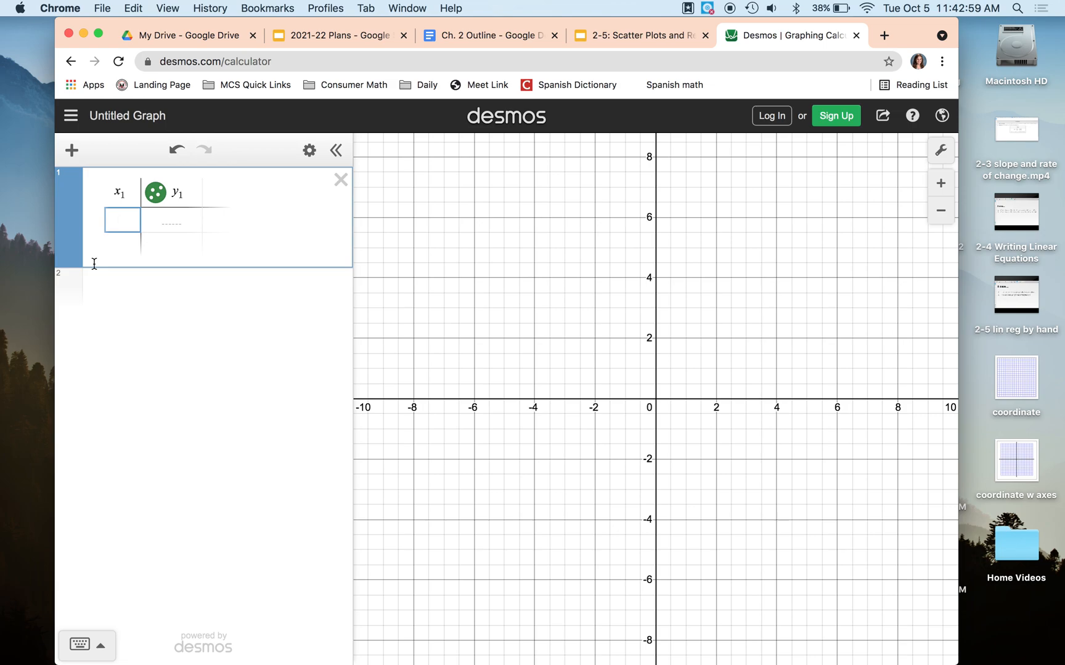
Step: Enter the years 1980, 1983, 1990, 1995, 2000 and 2006 down the x₁ column
{"action": "type", "text": "1980"}
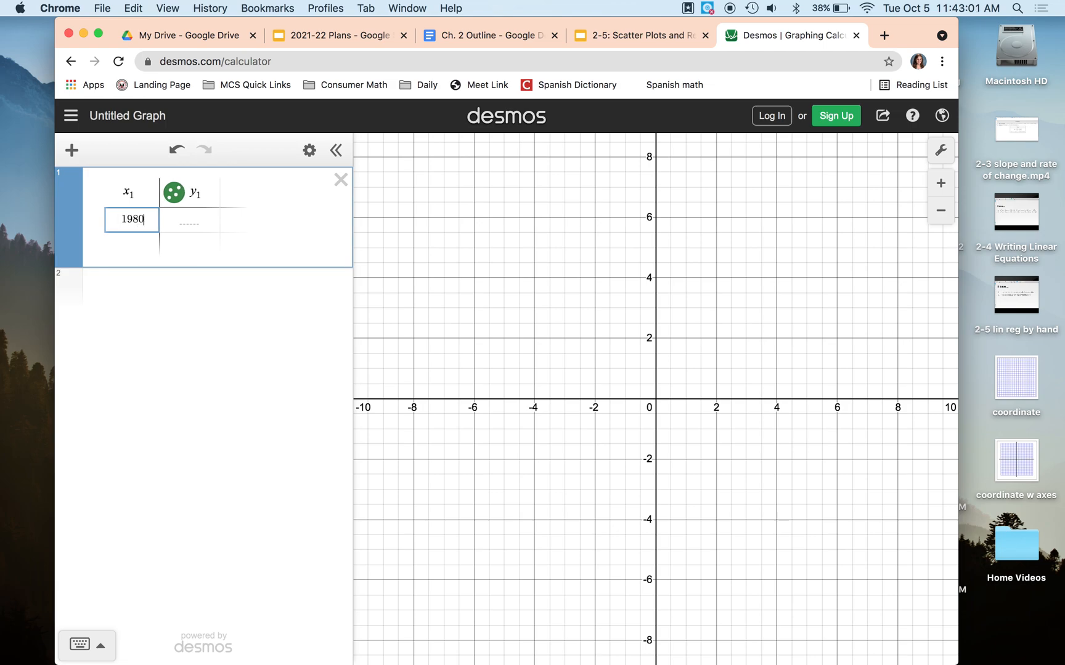
{"action": "key", "text": "Return"}
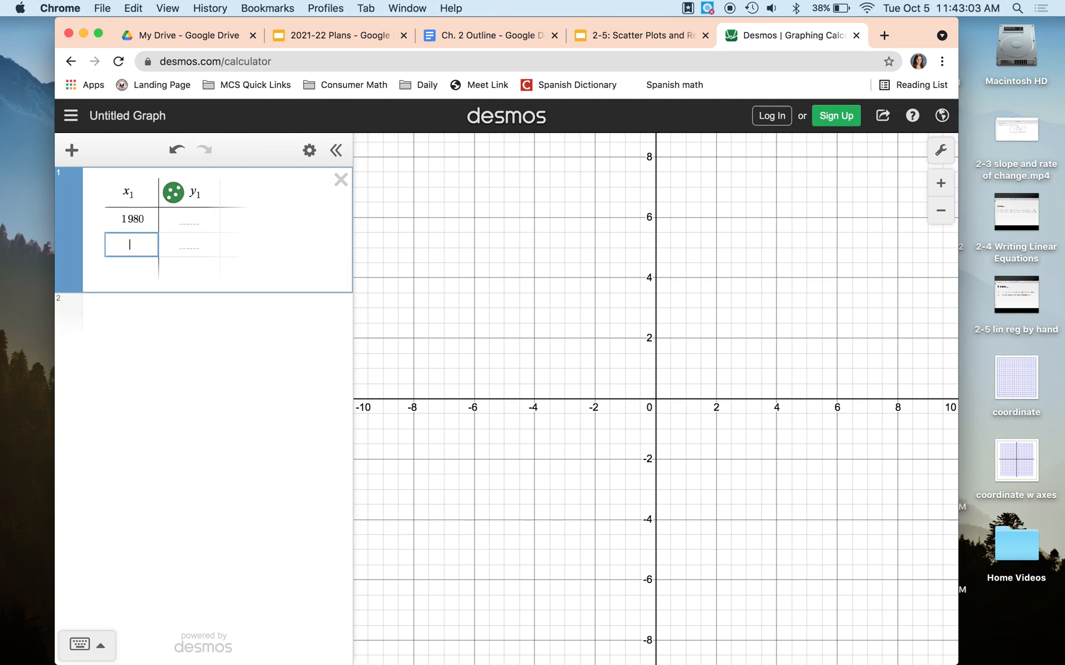
{"action": "type", "text": "1983"}
{"action": "key", "text": "Return"}
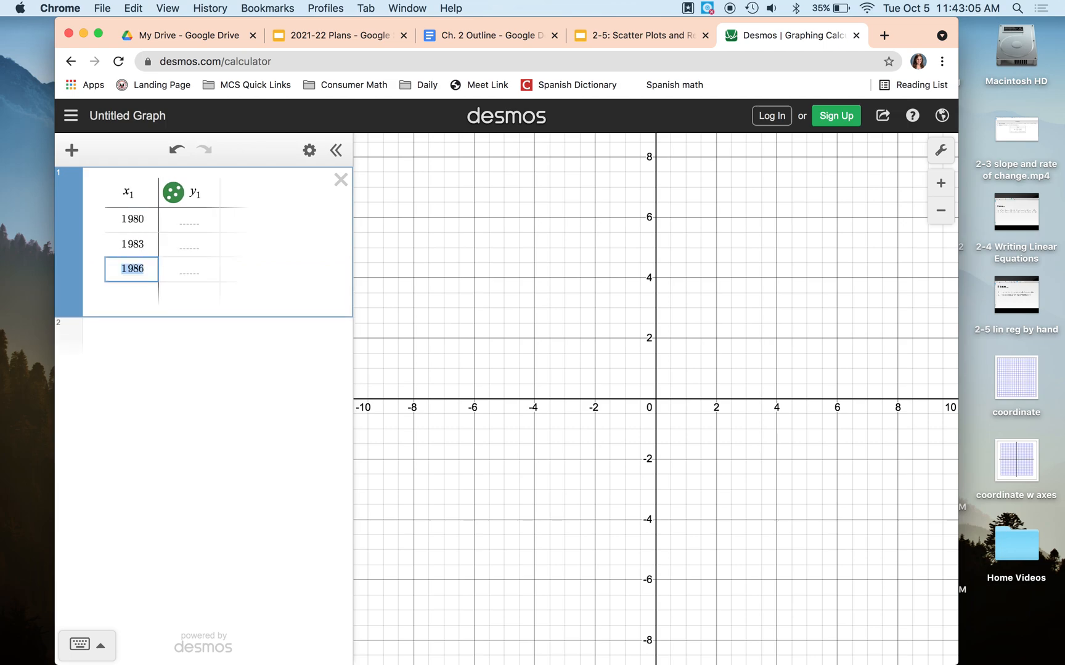
{"action": "type", "text": "1990"}
{"action": "key", "text": "Return"}
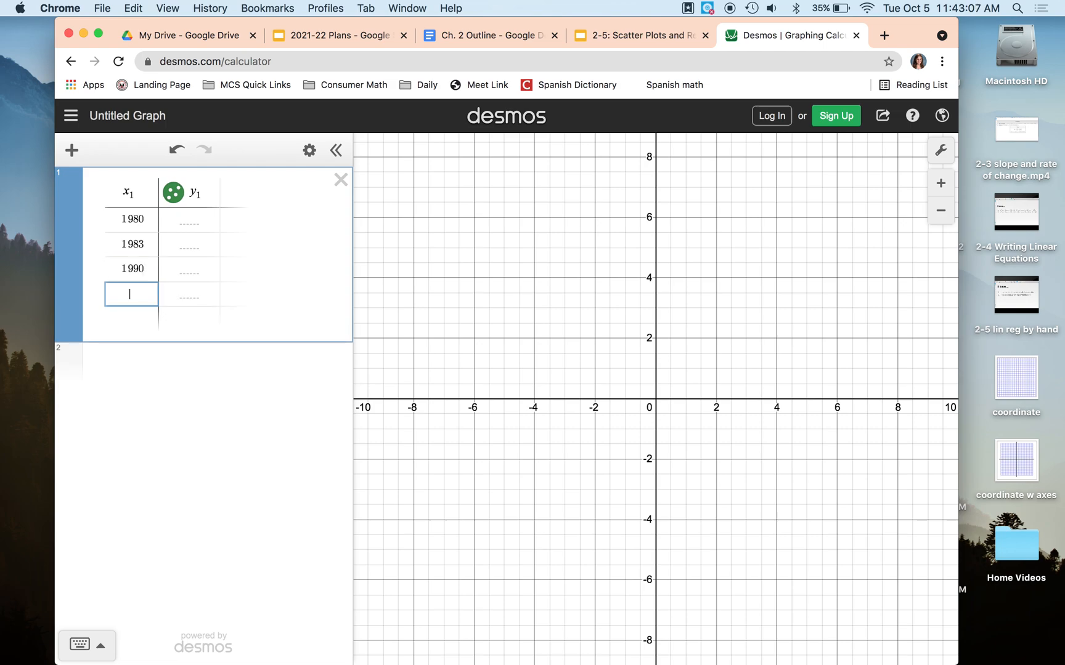
{"action": "type", "text": "1995"}
{"action": "key", "text": "Return"}
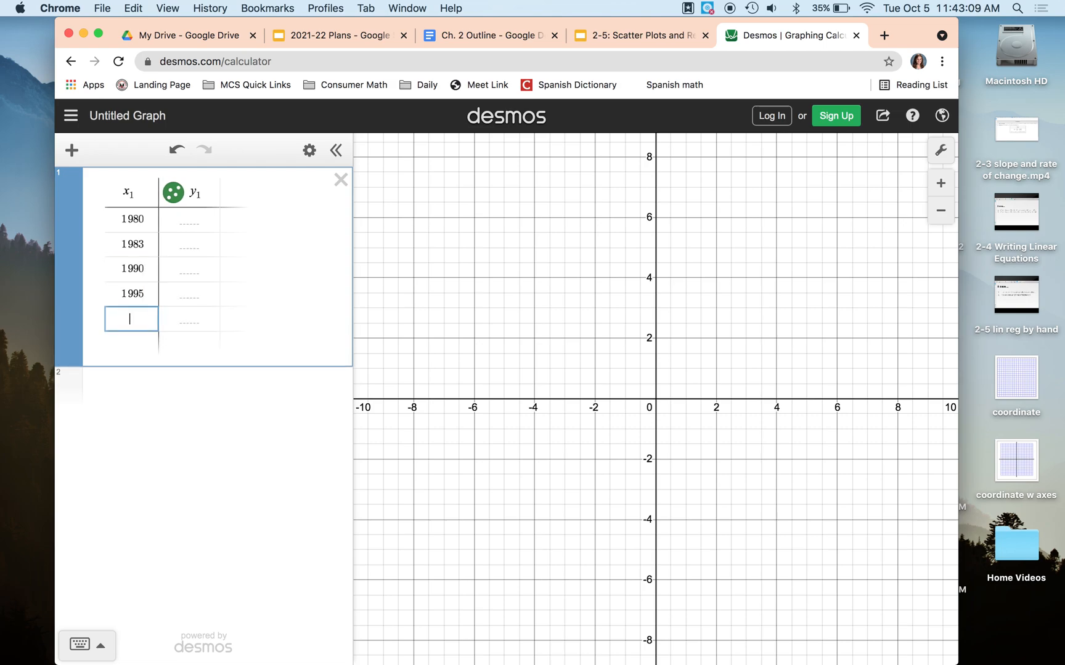
{"action": "type", "text": "2000"}
{"action": "key", "text": "Return"}
{"action": "type", "text": "2006"}
{"action": "key", "text": "Right"}
{"action": "key", "text": "Up"}
{"action": "key", "text": "Up"}
{"action": "key", "text": "Up"}
{"action": "key", "text": "Up"}
{"action": "key", "text": "Up"}
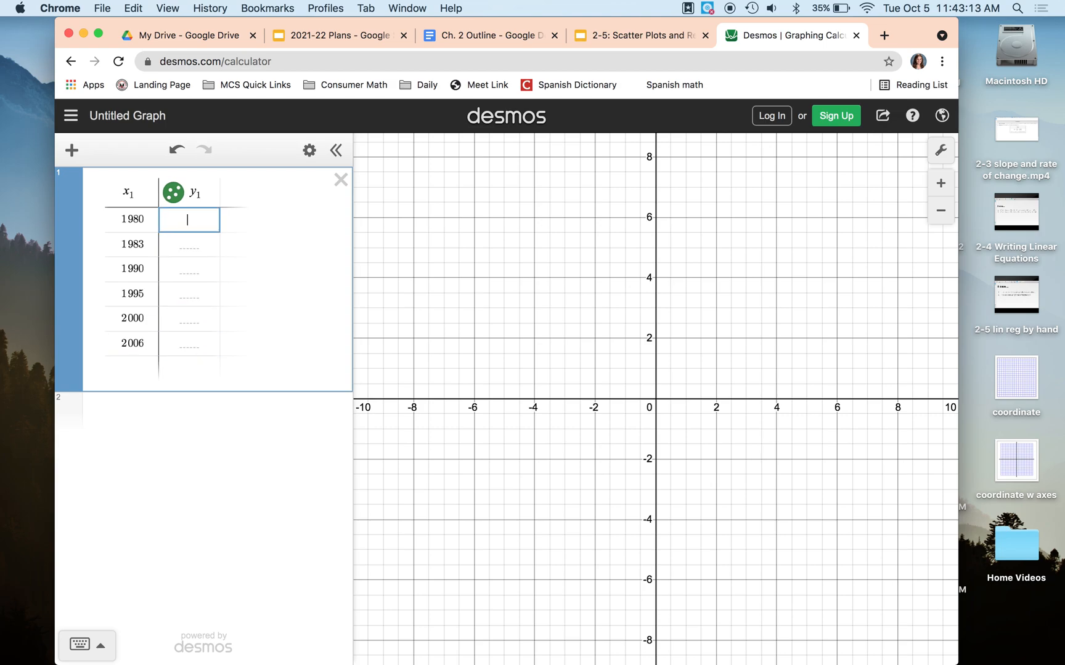
Step: Fill the y₁ column with 73.7, 74.6, 75.4, 75.8, 76.8 and 77.7
{"action": "type", "text": "73.7"}
{"action": "key", "text": "Return"}
{"action": "type", "text": "74.6"}
{"action": "key", "text": "Return"}
{"action": "type", "text": "75.4"}
{"action": "key", "text": "Return"}
{"action": "type", "text": "75.8"}
{"action": "key", "text": "Return"}
{"action": "type", "text": "76.8"}
{"action": "key", "text": "Return"}
{"action": "type", "text": "77.7"}
{"action": "left_click", "coordinate": [229, 502]}
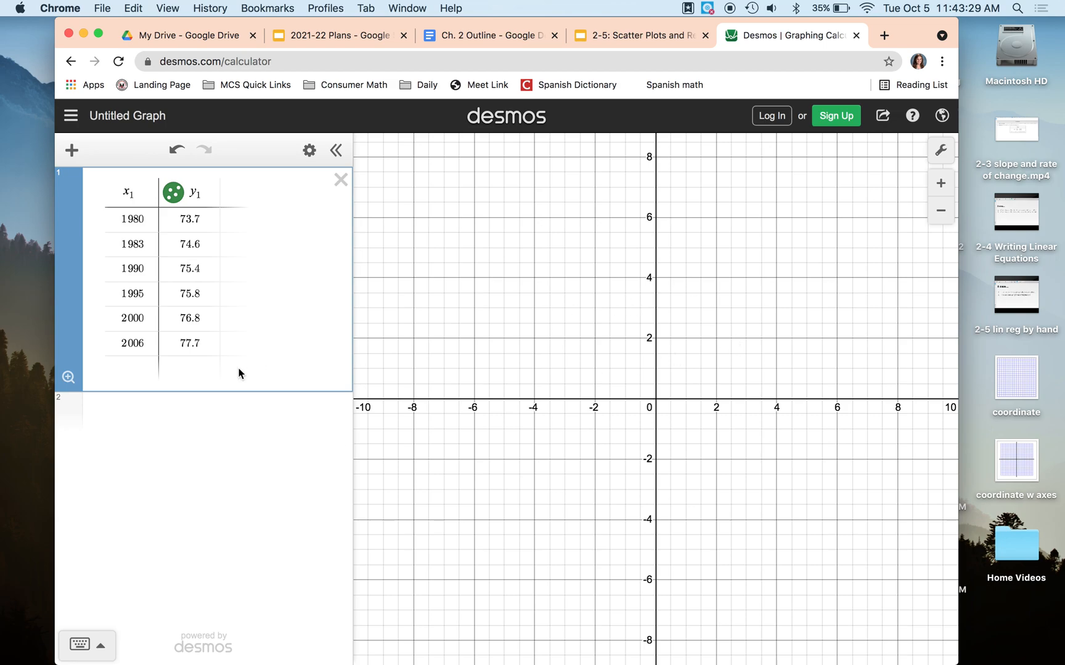
Step: Zoom the graph to fit the six data points and add a blank expression line
{"action": "left_click", "coordinate": [68, 378]}
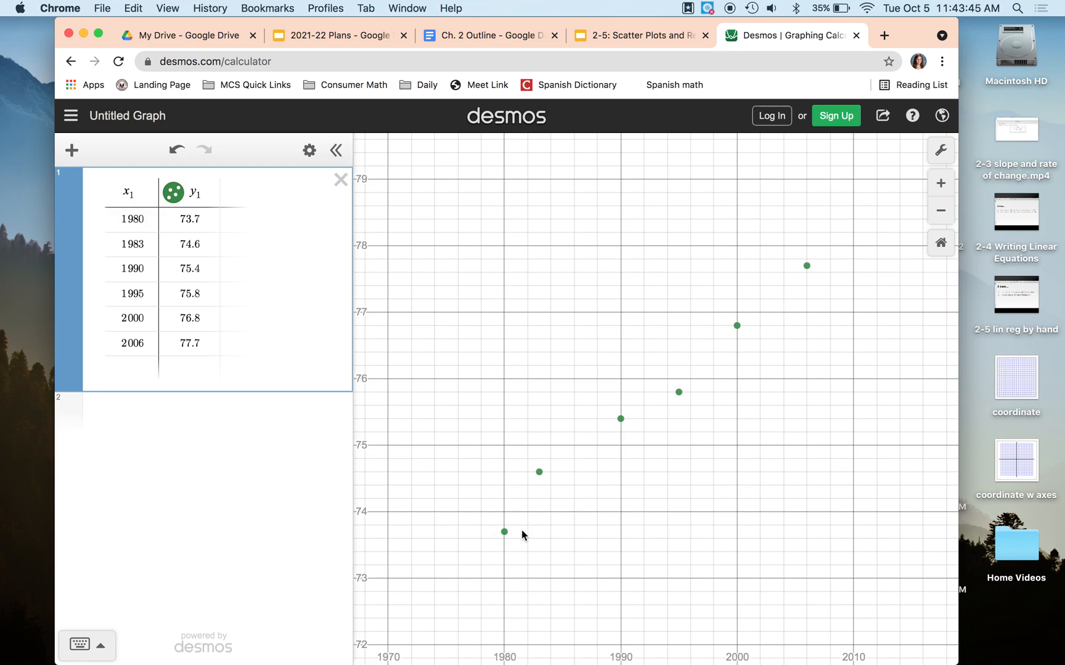
{"action": "left_click", "coordinate": [270, 369]}
{"action": "left_click", "coordinate": [243, 332]}
{"action": "left_click", "coordinate": [181, 383]}
{"action": "key", "text": "Return"}
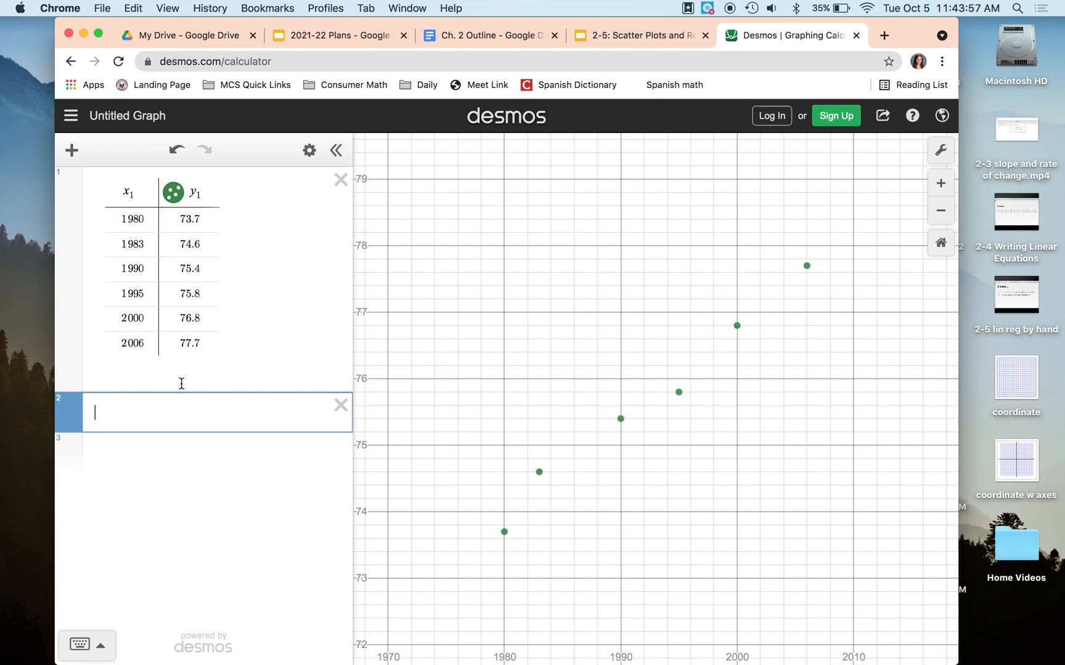
Step: Enter y₁ ~ mx₁ + b to fit the regression, giving m = 0.144102 and b = −211.432
{"action": "type", "text": "y1"}
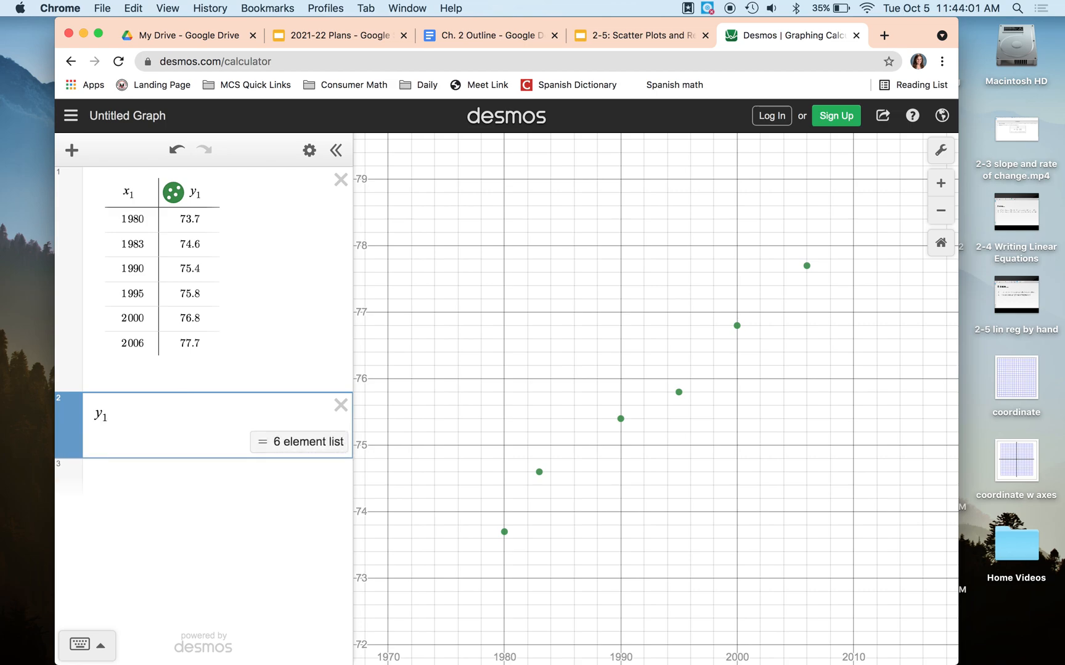
{"action": "type", "text": "~"}
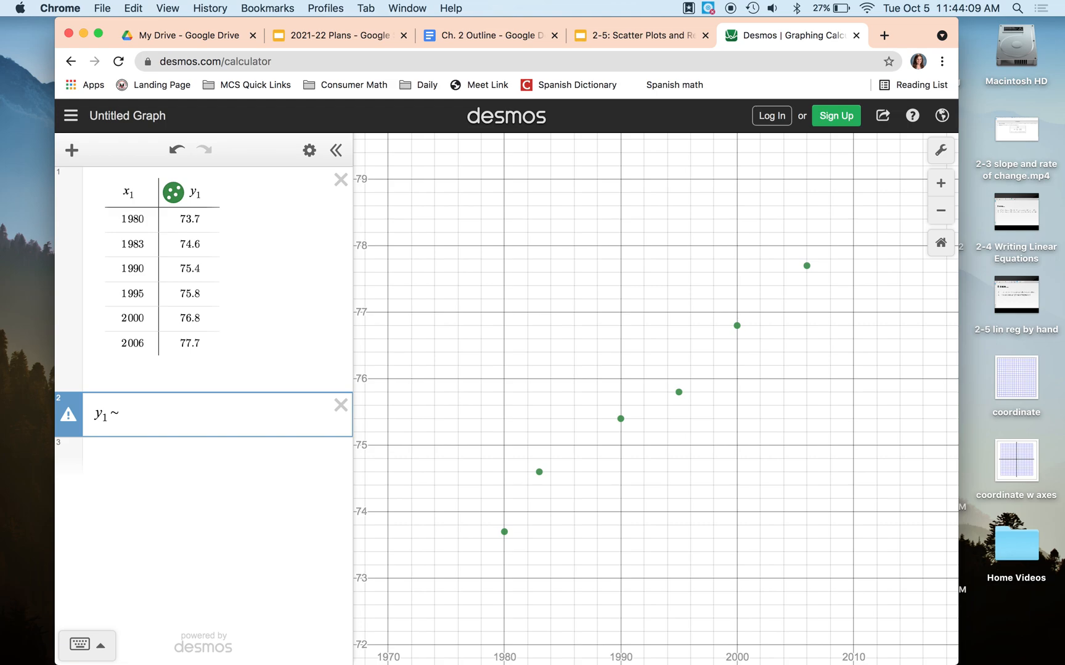
{"action": "left_click", "coordinate": [86, 644]}
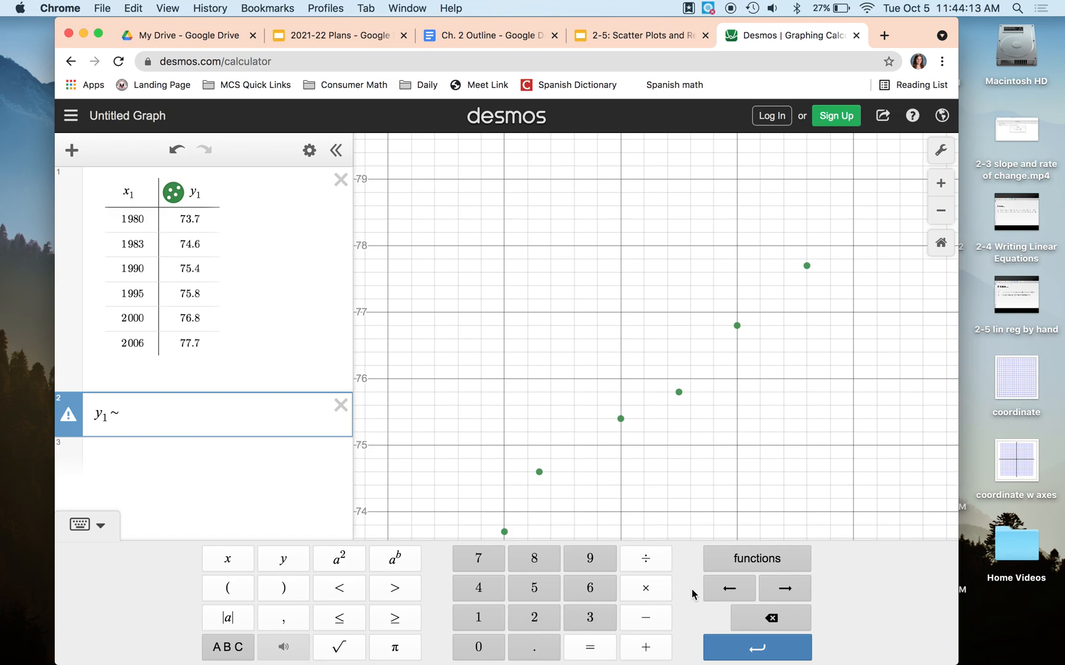
{"action": "left_click", "coordinate": [228, 647]}
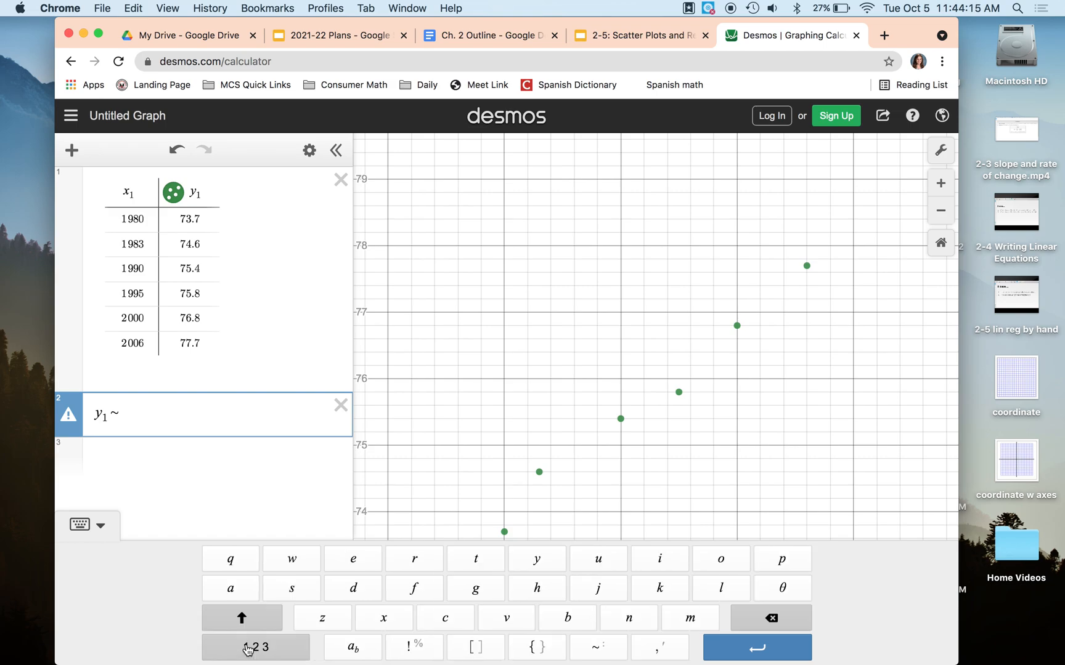
{"action": "left_click", "coordinate": [245, 649]}
{"action": "left_click", "coordinate": [230, 646]}
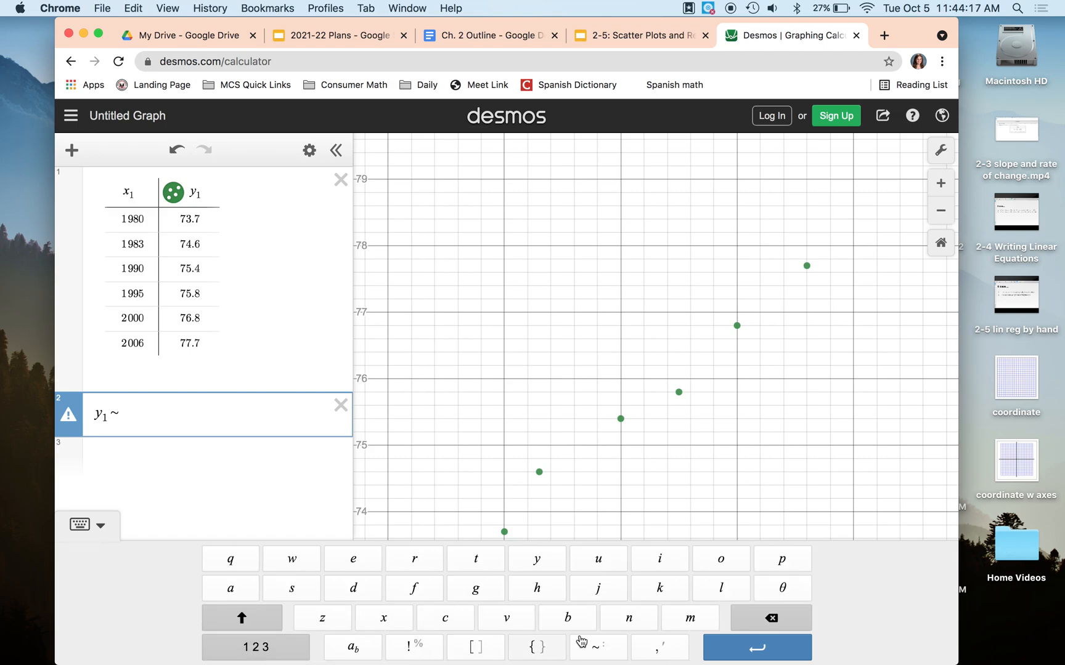
{"action": "left_click", "coordinate": [92, 526]}
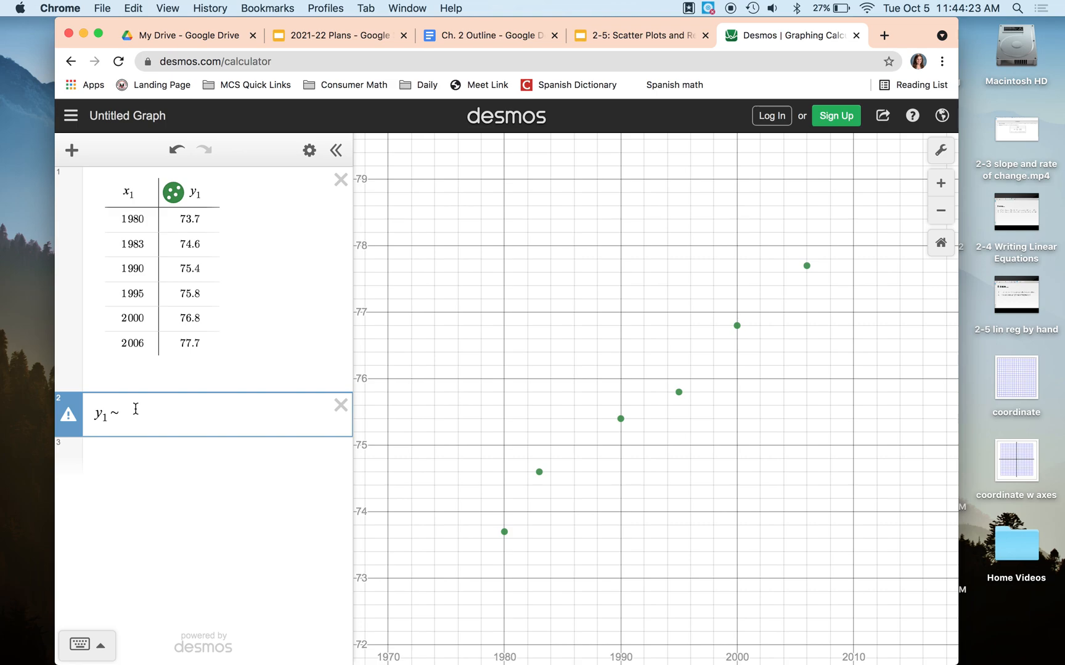
{"action": "type", "text": "mx1+b"}
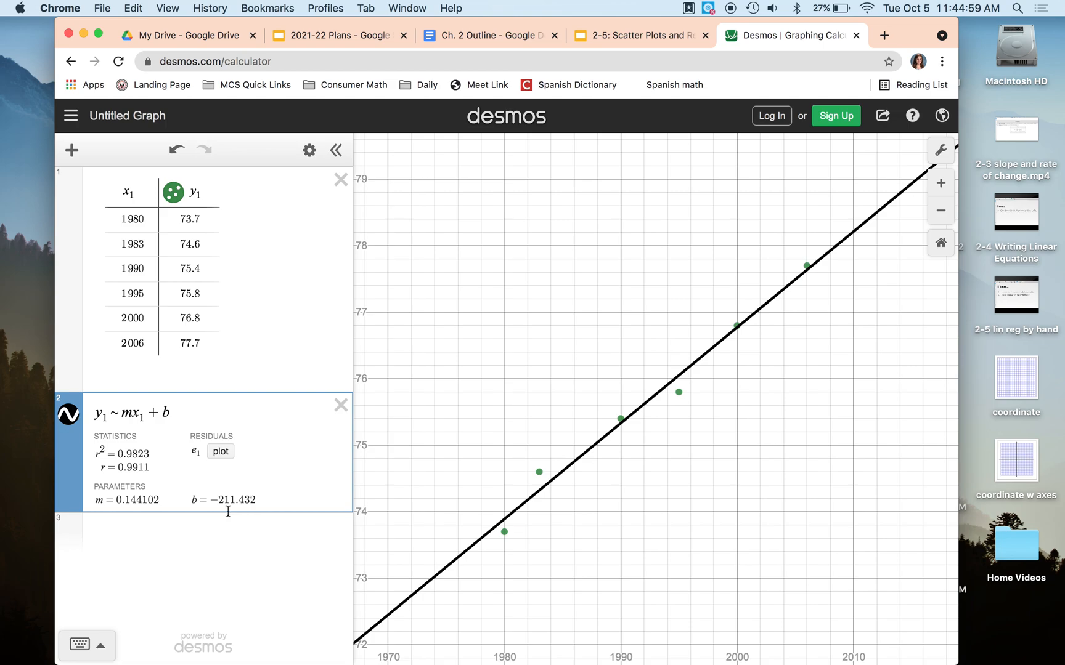
Step: On the SMART Notebook page, handwrite 'y = 0.144' in purple
{"action": "key", "text": "ctrl+Up"}
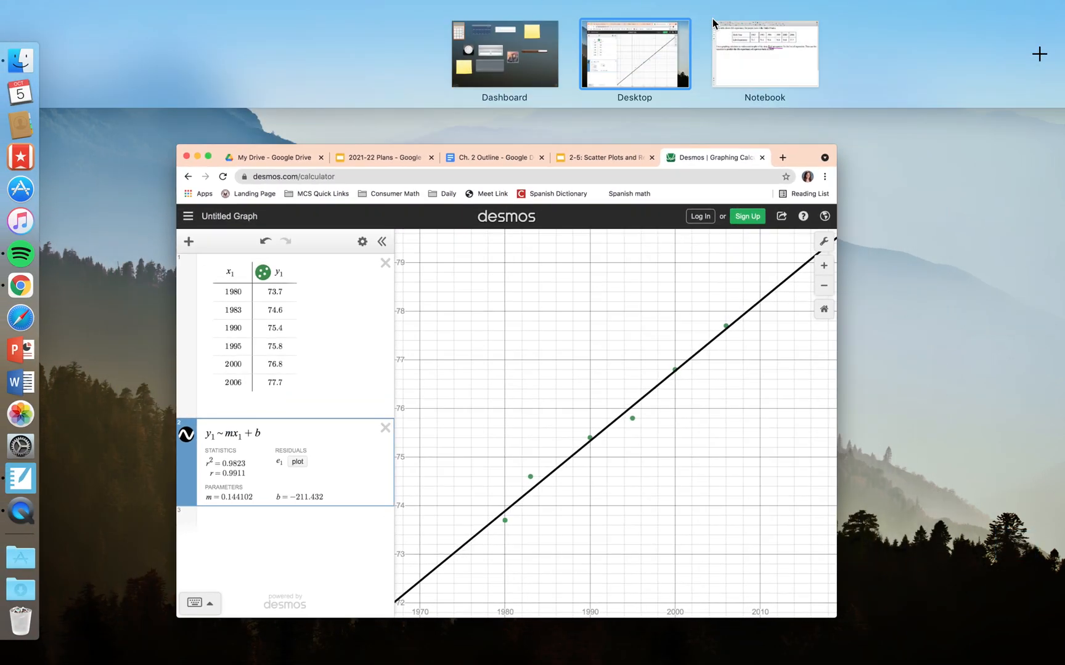
{"action": "left_click", "coordinate": [714, 24]}
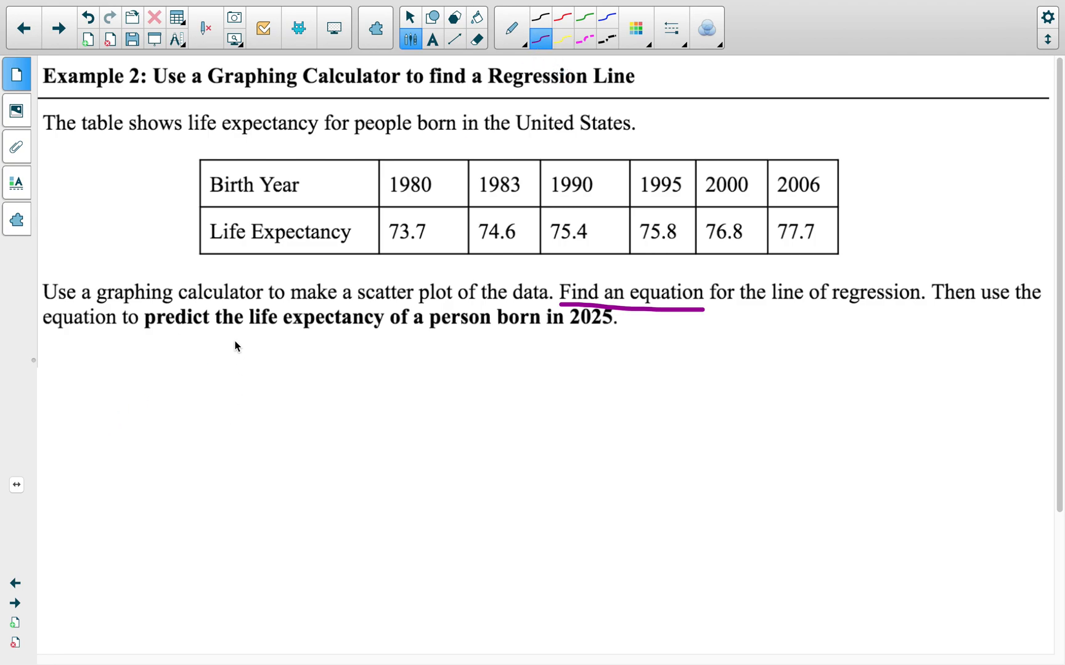
{"action": "left_click_drag", "start_coordinate": [97, 405], "coordinate": [117, 475]}
{"action": "mouse_move", "coordinate": [139, 411]}
{"action": "left_mouse_down"}
{"action": "mouse_move", "coordinate": [164, 408]}
{"action": "mouse_move", "coordinate": [162, 433]}
{"action": "left_mouse_up"}
{"action": "mouse_move", "coordinate": [224, 380]}
{"action": "left_mouse_down"}
{"action": "mouse_move", "coordinate": [216, 430]}
{"action": "mouse_move", "coordinate": [223, 382]}
{"action": "mouse_move", "coordinate": [280, 440]}
{"action": "left_mouse_up"}
{"action": "left_click", "coordinate": [263, 433]}
{"action": "left_click_drag", "start_coordinate": [289, 377], "coordinate": [320, 416]}
{"action": "mouse_move", "coordinate": [316, 382]}
{"action": "left_mouse_down"}
{"action": "mouse_move", "coordinate": [316, 438]}
{"action": "mouse_move", "coordinate": [357, 414]}
{"action": "left_mouse_up"}
{"action": "mouse_move", "coordinate": [356, 380]}
{"action": "left_mouse_down"}
{"action": "mouse_move", "coordinate": [353, 426]}
{"action": "mouse_move", "coordinate": [409, 434]}
{"action": "left_mouse_up"}
Step: Complete the purple equation with 'x − 211.432'
{"action": "left_click_drag", "start_coordinate": [408, 395], "coordinate": [374, 442]}
{"action": "left_click_drag", "start_coordinate": [442, 397], "coordinate": [520, 424]}
{"action": "left_click_drag", "start_coordinate": [541, 377], "coordinate": [539, 426]}
{"action": "left_click_drag", "start_coordinate": [558, 375], "coordinate": [557, 425]}
{"action": "left_click", "coordinate": [578, 428]}
{"action": "mouse_move", "coordinate": [612, 381]}
{"action": "left_mouse_down"}
{"action": "mouse_move", "coordinate": [626, 414]}
{"action": "mouse_move", "coordinate": [620, 434]}
{"action": "left_mouse_up"}
{"action": "mouse_move", "coordinate": [643, 383]}
{"action": "left_mouse_down"}
{"action": "mouse_move", "coordinate": [677, 418]}
{"action": "mouse_move", "coordinate": [658, 436]}
{"action": "left_mouse_up"}
{"action": "left_click_drag", "start_coordinate": [683, 388], "coordinate": [717, 435]}
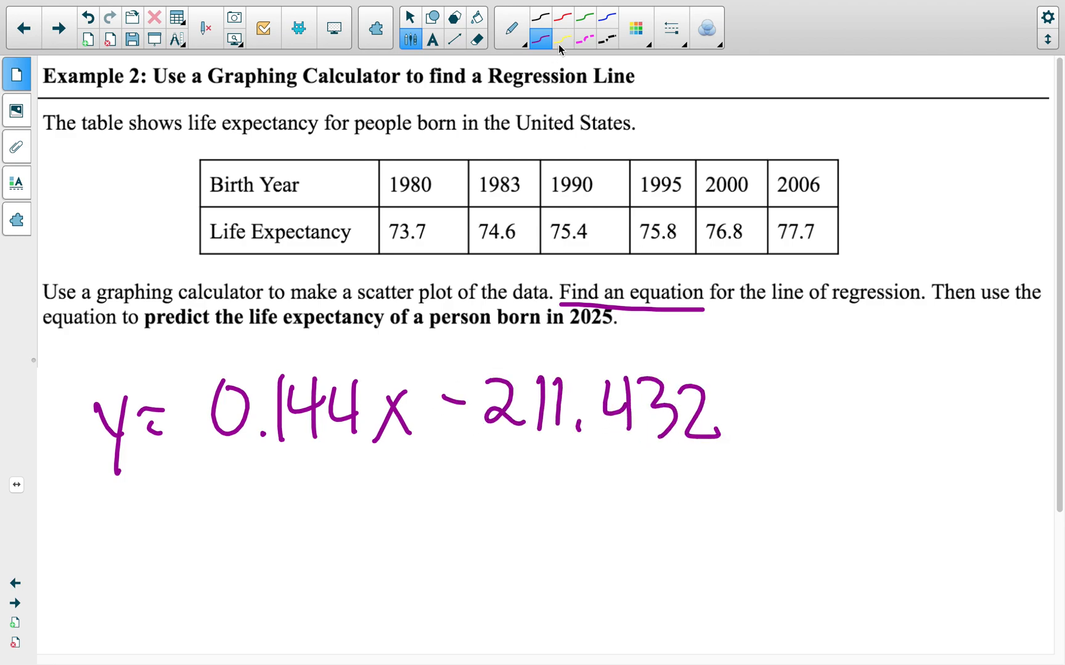
Step: In green, underline 'person born in 2025' and write 0.144(2025) − 211.432 below
{"action": "left_click", "coordinate": [585, 19]}
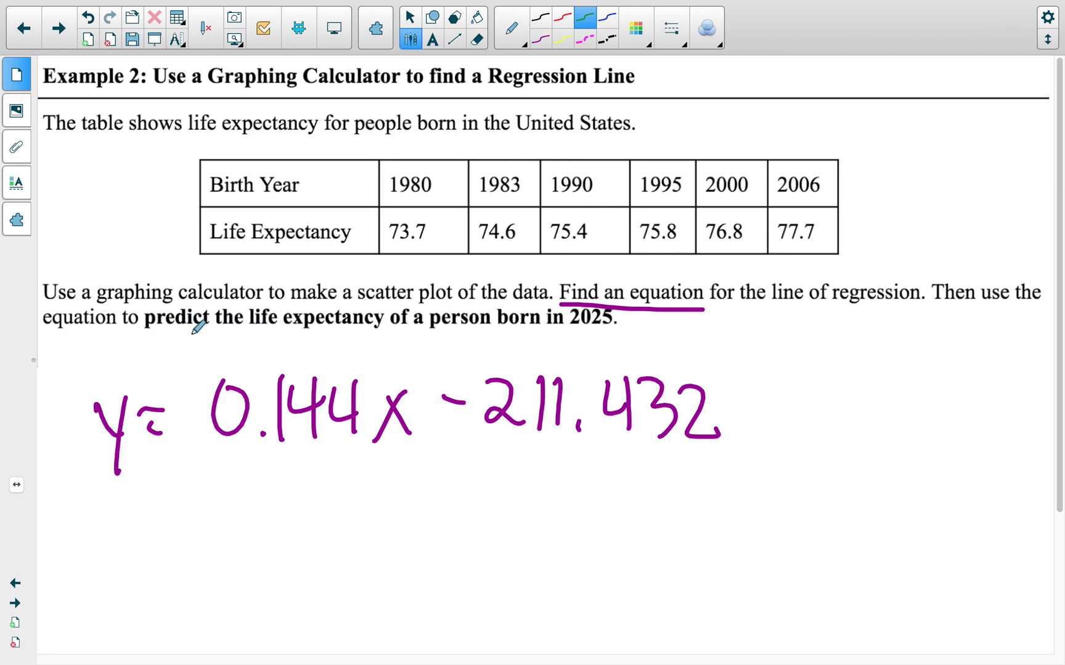
{"action": "left_click_drag", "start_coordinate": [434, 334], "coordinate": [624, 331]}
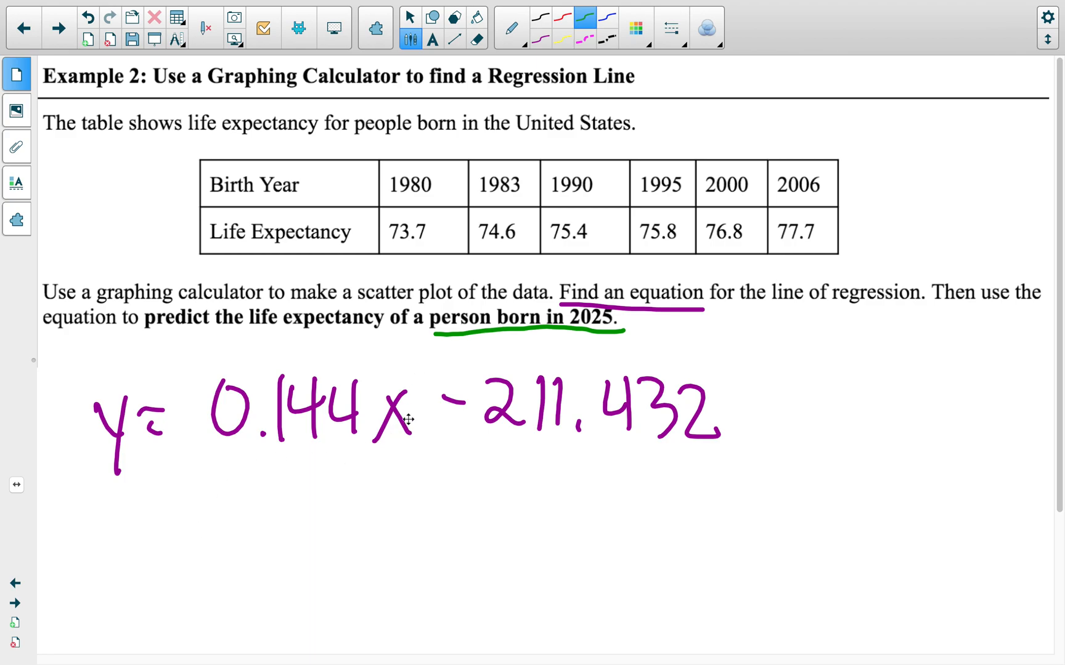
{"action": "mouse_move", "coordinate": [169, 549]}
{"action": "left_mouse_down"}
{"action": "mouse_move", "coordinate": [213, 521]}
{"action": "mouse_move", "coordinate": [404, 537]}
{"action": "mouse_move", "coordinate": [430, 551]}
{"action": "mouse_move", "coordinate": [456, 519]}
{"action": "mouse_move", "coordinate": [519, 523]}
{"action": "mouse_move", "coordinate": [577, 504]}
{"action": "mouse_move", "coordinate": [646, 509]}
{"action": "mouse_move", "coordinate": [732, 540]}
{"action": "left_mouse_up"}
{"action": "left_click_drag", "start_coordinate": [167, 599], "coordinate": [173, 601]}
{"action": "left_click_drag", "start_coordinate": [165, 619], "coordinate": [172, 621]}
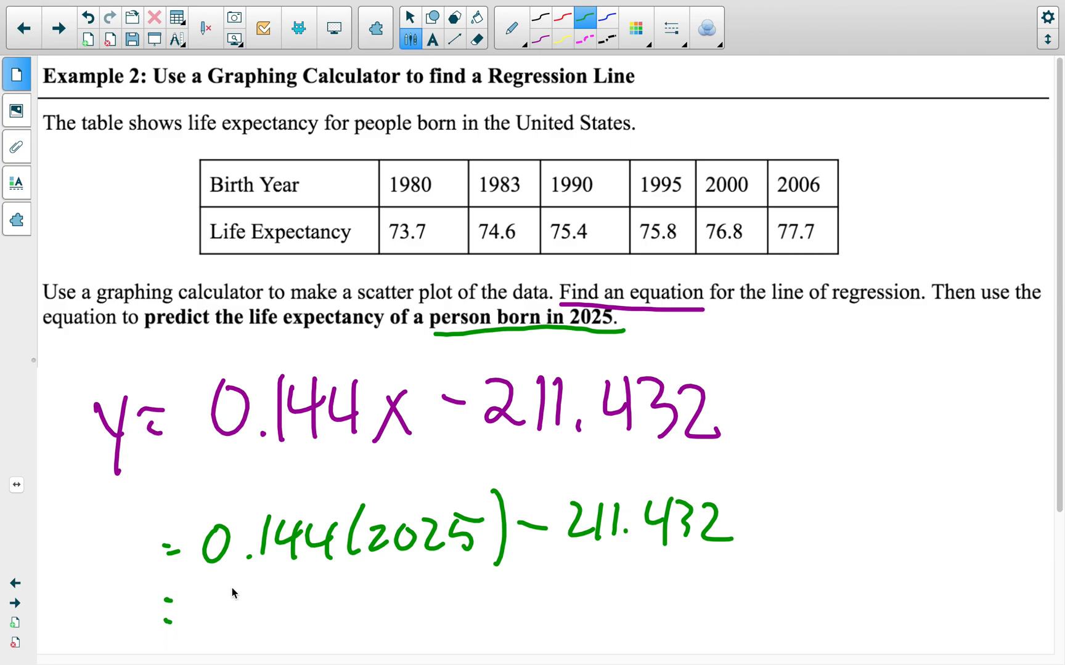
{"action": "key", "text": "ctrl+Up"}
Step: In Desmos, evaluate .144(2025)−211.432 in a new expression row, giving 80.168
{"action": "left_click", "coordinate": [337, 425]}
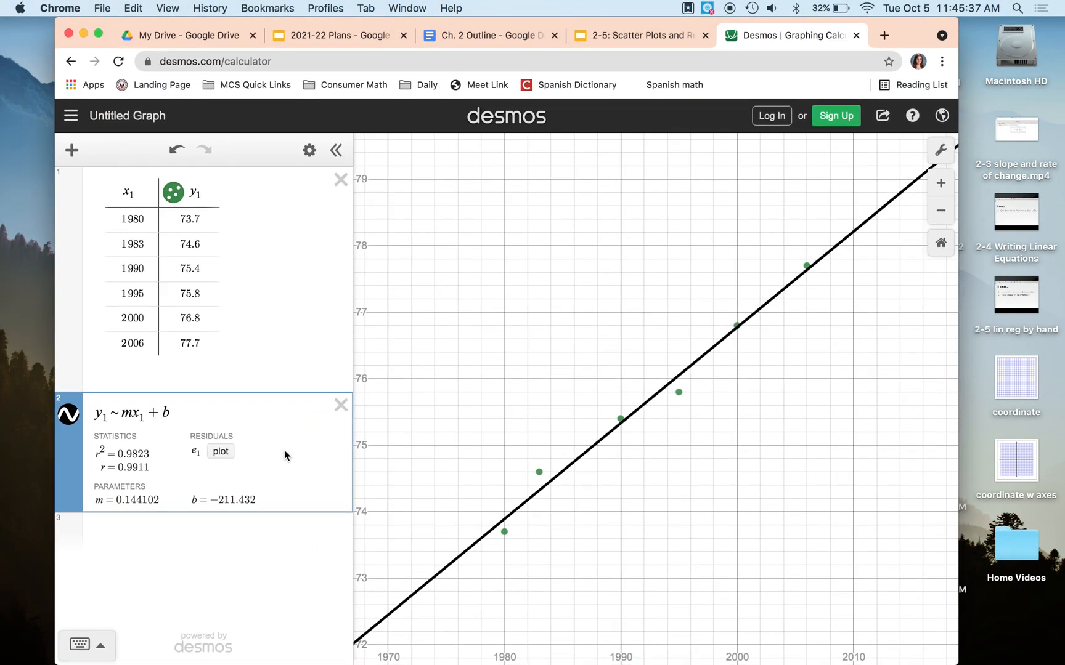
{"action": "key", "text": "Return"}
{"action": "type", "text": "."}
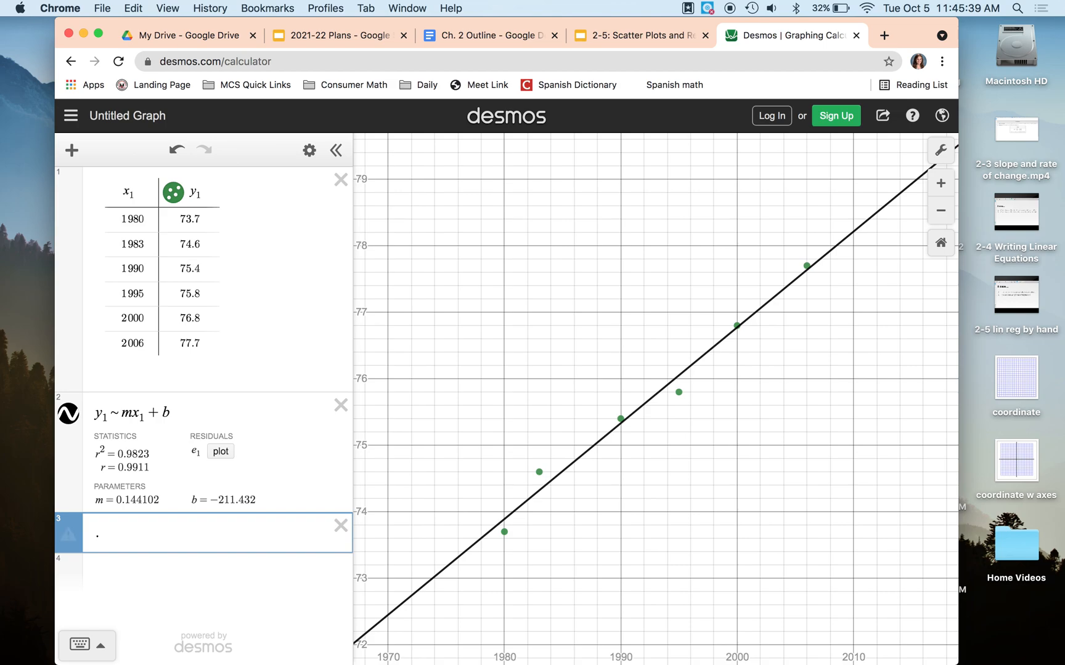
{"action": "type", "text": "144("}
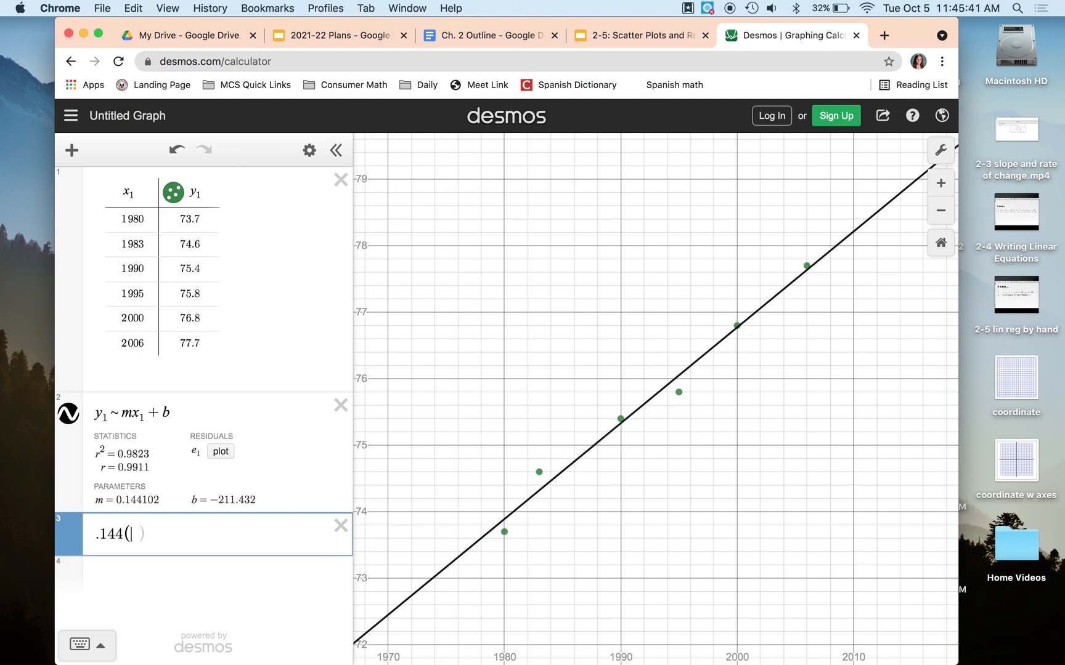
{"action": "type", "text": "2025)"}
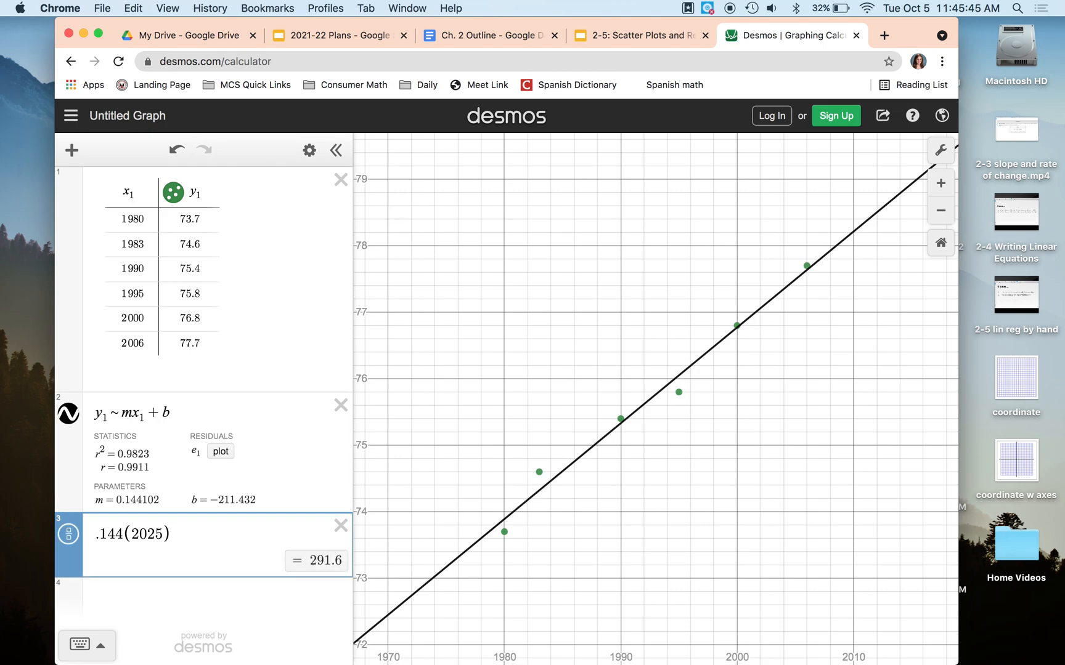
{"action": "type", "text": "-211.432"}
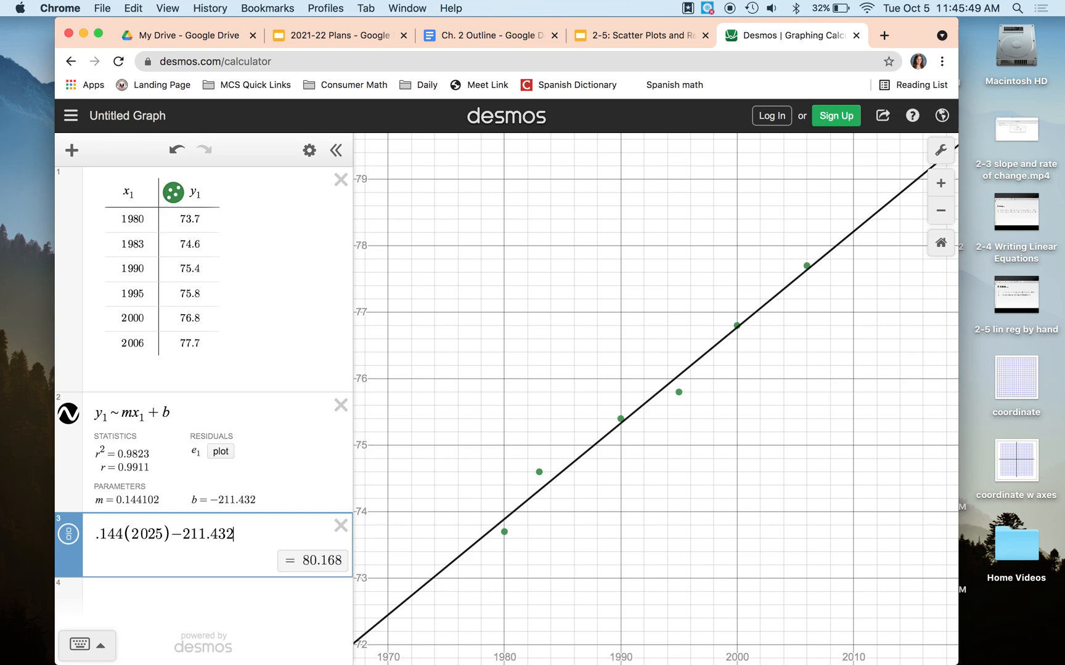
{"action": "key", "text": "ctrl+Up"}
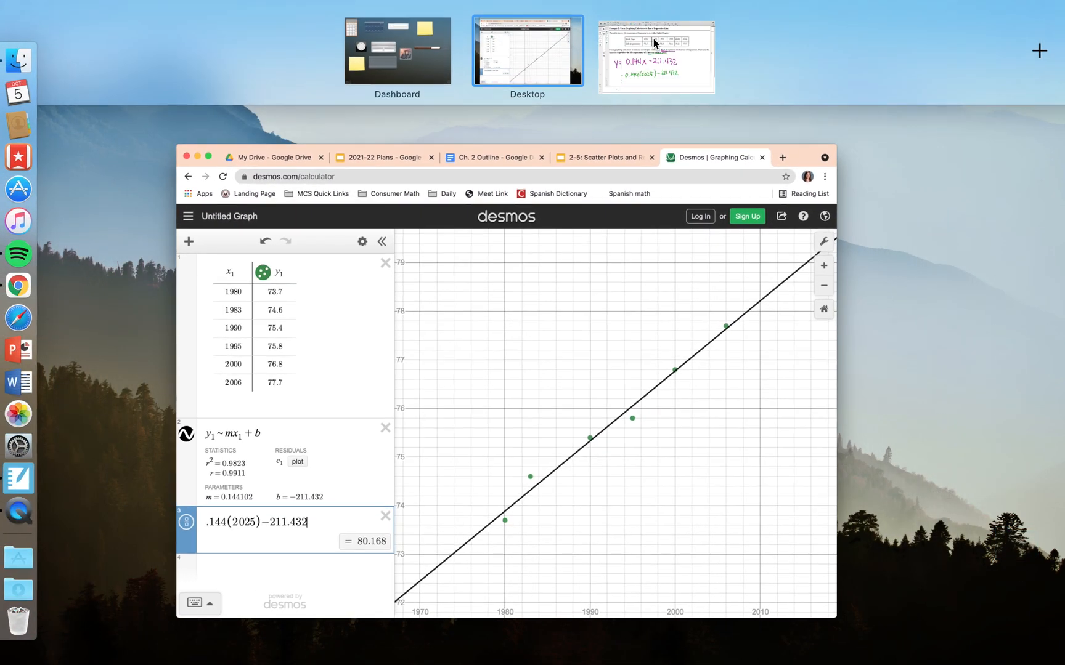
Step: Write '= 80.168 years' in green on the Notebook page and box it
{"action": "left_click", "coordinate": [660, 48]}
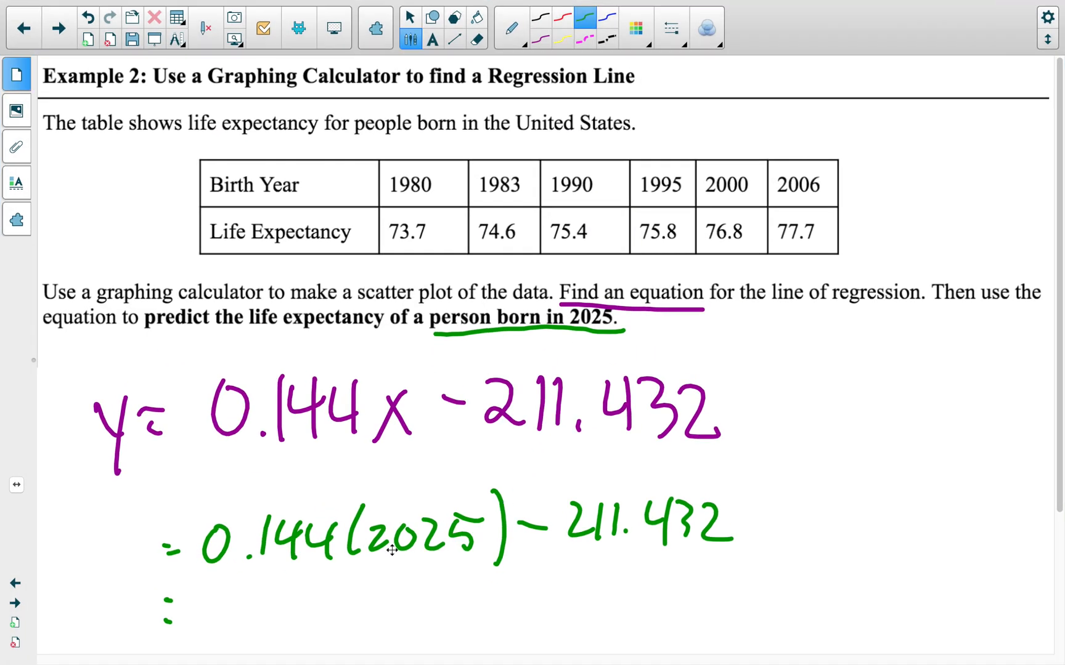
{"action": "left_click_drag", "start_coordinate": [243, 592], "coordinate": [295, 620]}
{"action": "left_click_drag", "start_coordinate": [312, 584], "coordinate": [315, 619]}
{"action": "mouse_move", "coordinate": [353, 580]}
{"action": "left_mouse_down"}
{"action": "mouse_move", "coordinate": [369, 607]}
{"action": "mouse_move", "coordinate": [399, 577]}
{"action": "mouse_move", "coordinate": [439, 627]}
{"action": "mouse_move", "coordinate": [476, 589]}
{"action": "mouse_move", "coordinate": [499, 594]}
{"action": "mouse_move", "coordinate": [495, 607]}
{"action": "left_mouse_up"}
{"action": "mouse_move", "coordinate": [399, 558]}
{"action": "left_mouse_down"}
{"action": "mouse_move", "coordinate": [206, 562]}
{"action": "mouse_move", "coordinate": [238, 632]}
{"action": "mouse_move", "coordinate": [547, 635]}
{"action": "mouse_move", "coordinate": [547, 552]}
{"action": "mouse_move", "coordinate": [377, 555]}
{"action": "left_mouse_up"}
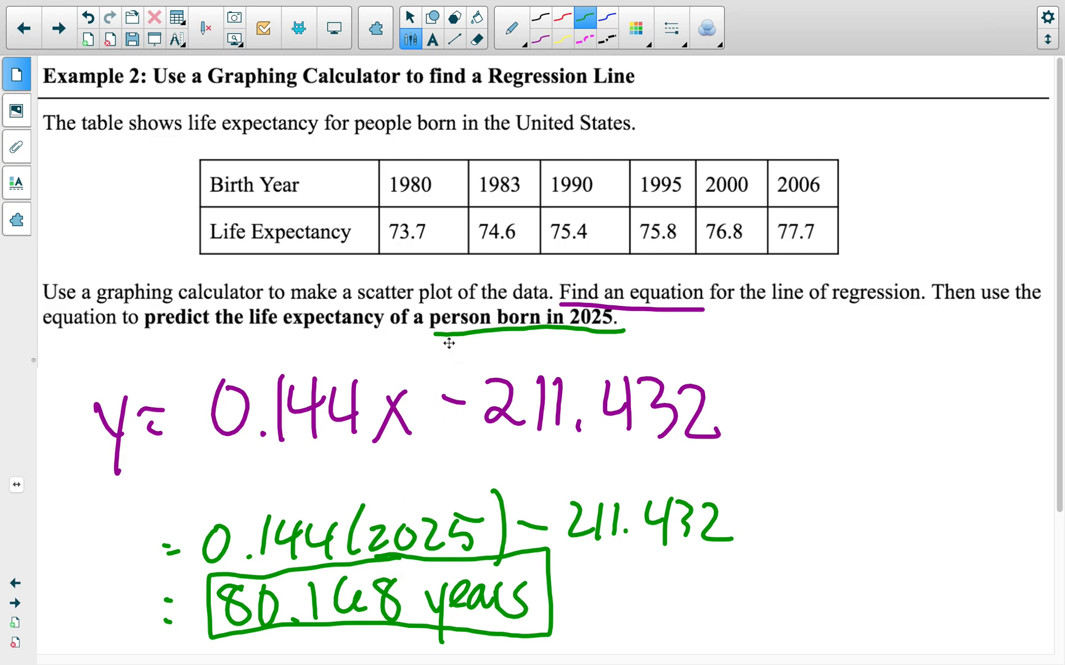
{"action": "key", "text": "ctrl+Up"}
{"action": "left_click", "coordinate": [458, 359]}
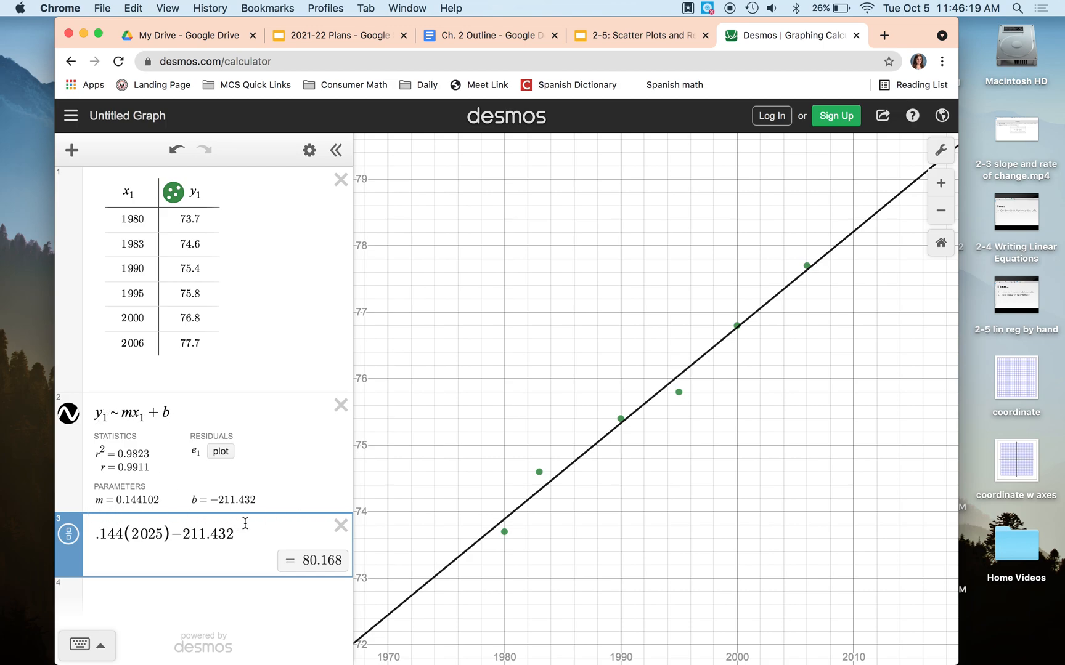
Step: Bring the SMART Notebook page with the boxed 80.168 years answer back on screen
{"action": "key", "text": "ctrl+Up"}
{"action": "left_click", "coordinate": [727, 43]}
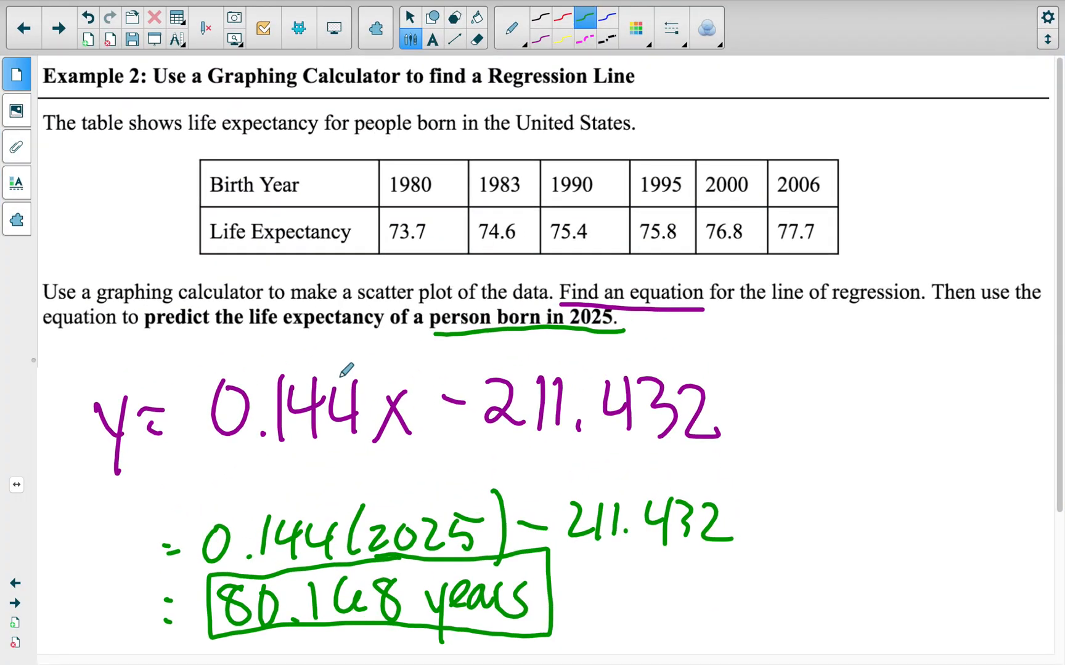